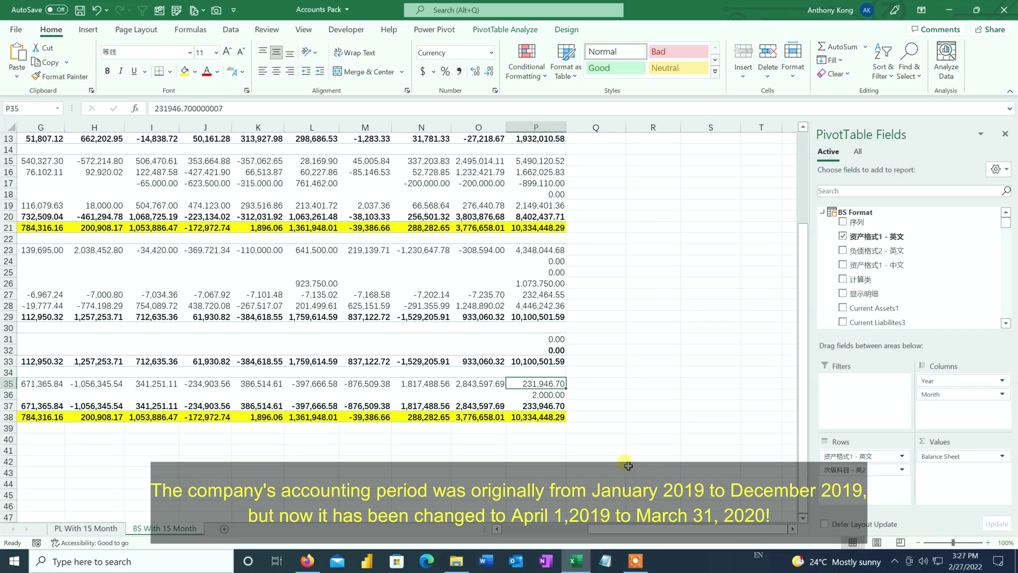
- Examine the 15-month profit and loss and balance sheet pivot tables, including the January to March 2019 columns and the months through March 2020
left_click_drag(658, 533, 578, 531)
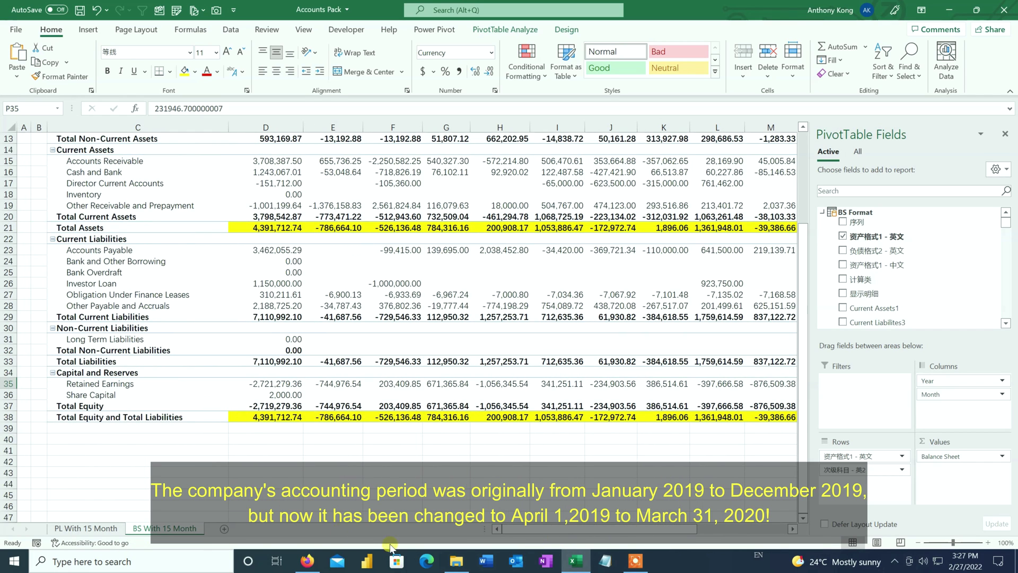
left_click(85, 528)
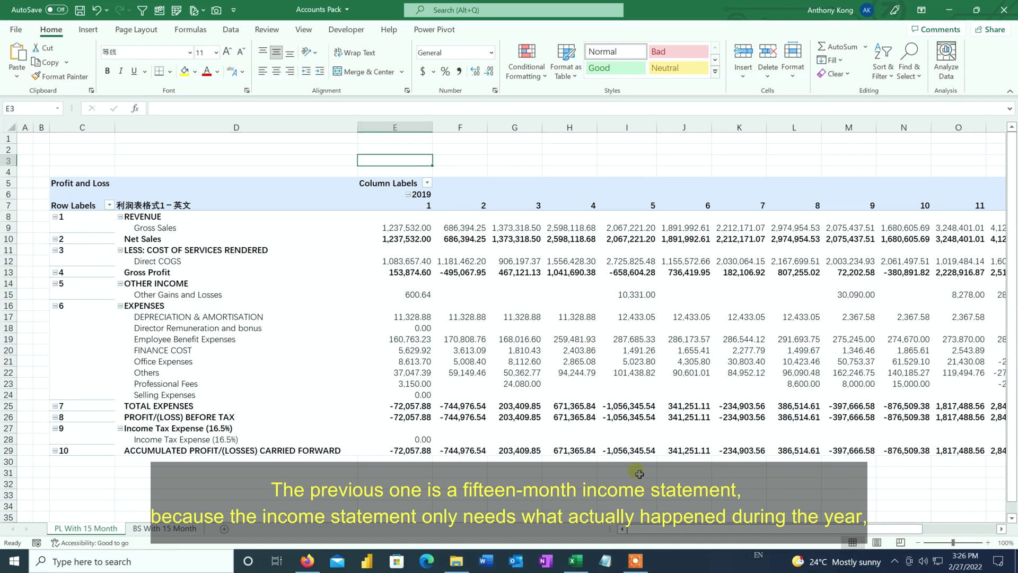
left_click_drag(723, 535, 791, 561)
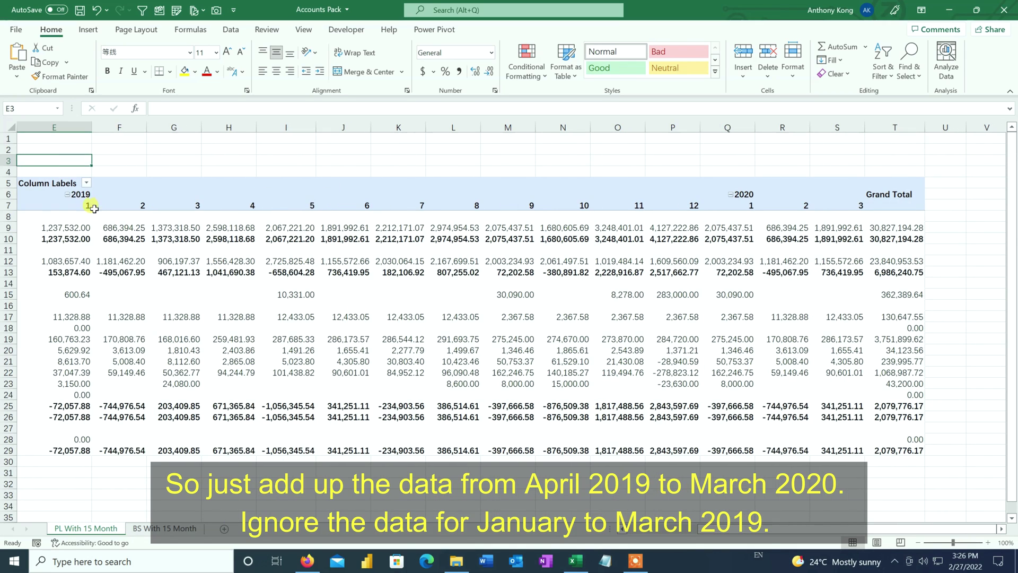
left_click_drag(94, 206, 852, 201)
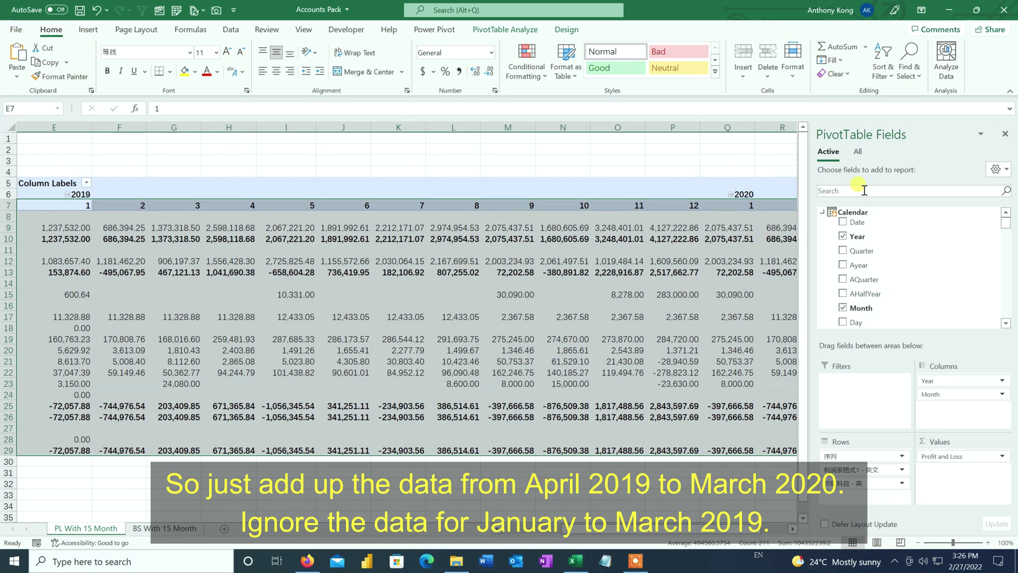
left_click(785, 162)
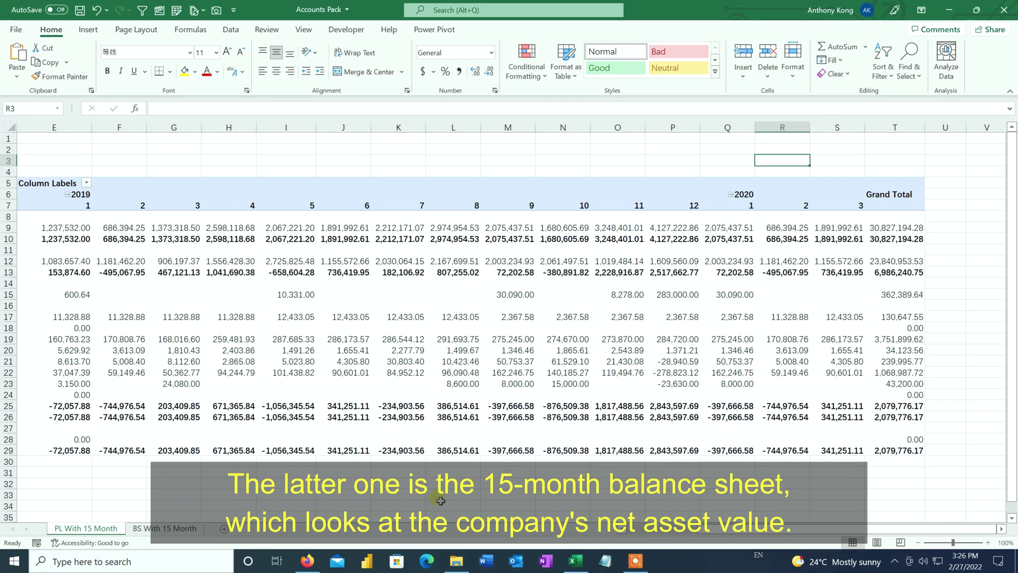
left_click(178, 529)
left_click_drag(268, 196, 659, 190)
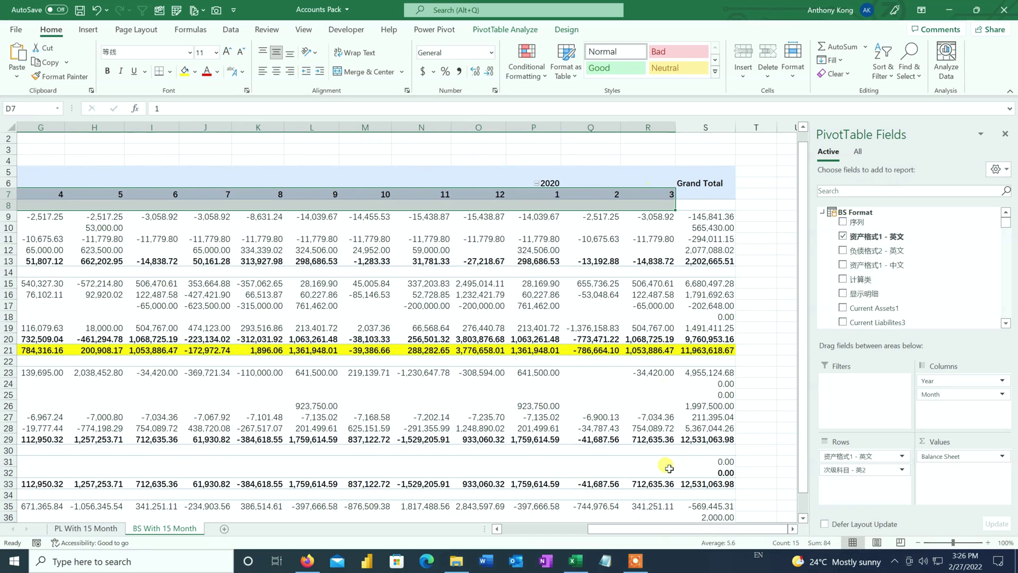
left_click_drag(669, 533, 499, 532)
left_click(427, 194)
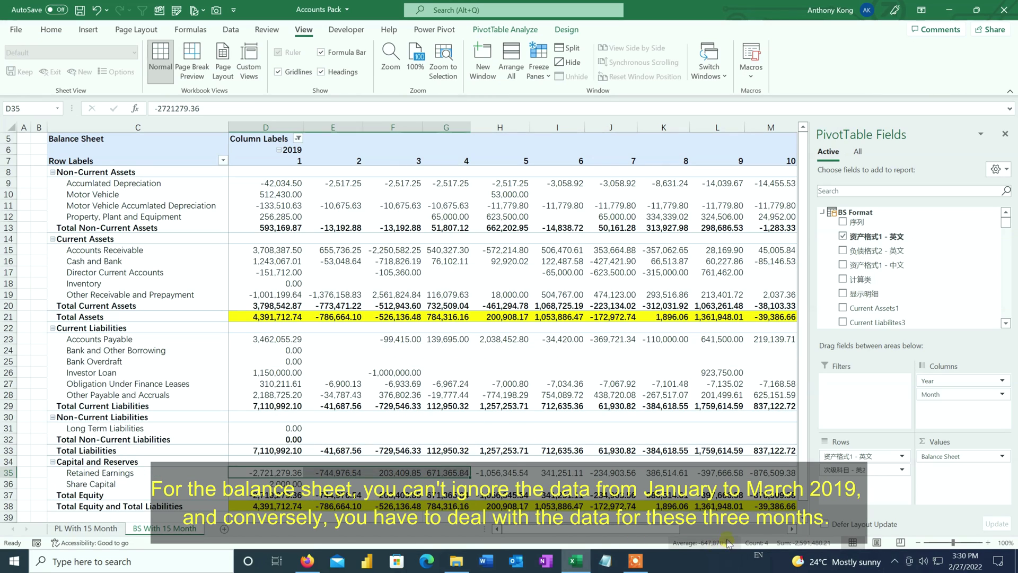
left_click(451, 473)
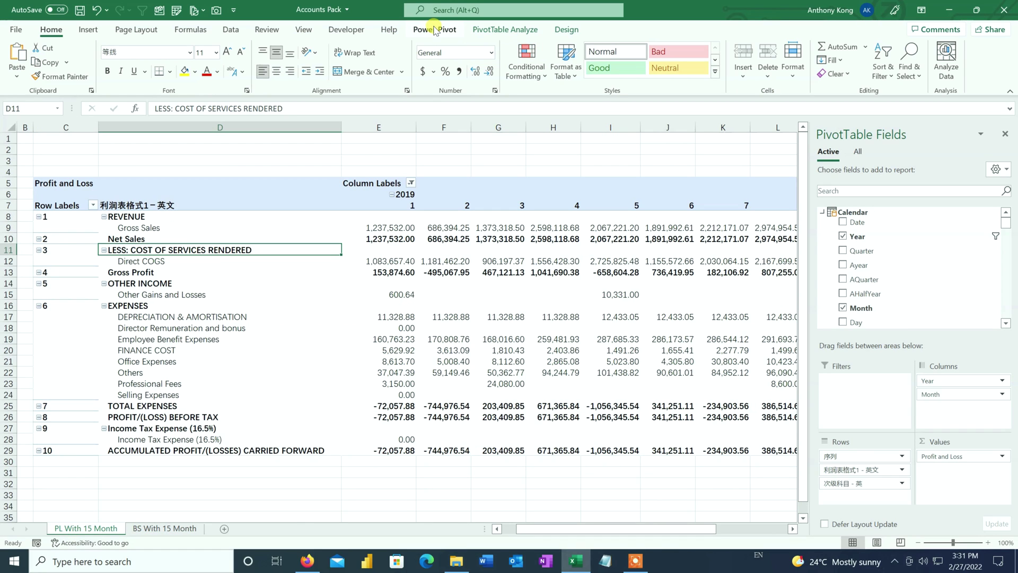
- Open the Power Pivot data model and widen the Memo column of the Ledger table
left_click(432, 29)
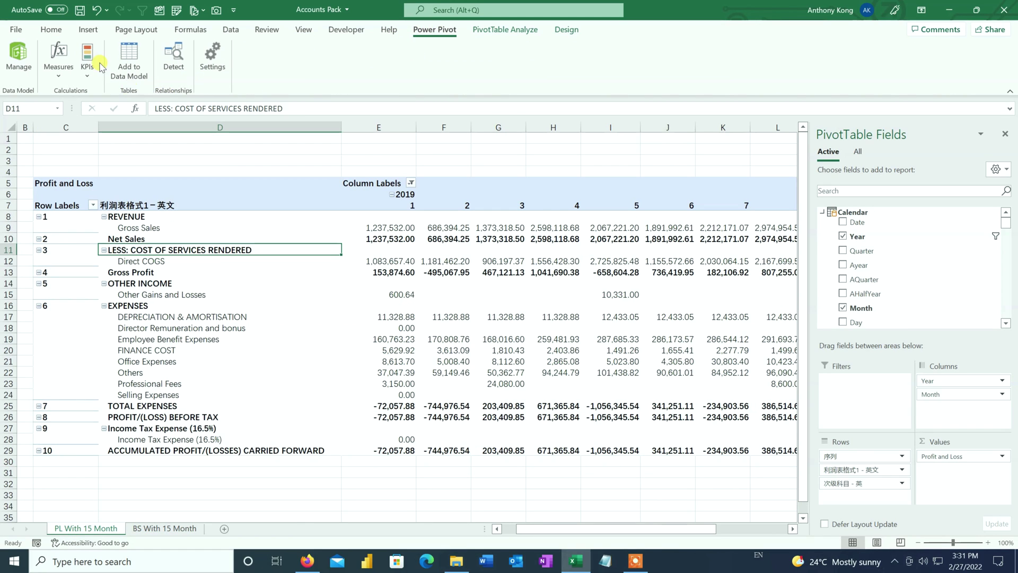
left_click(17, 56)
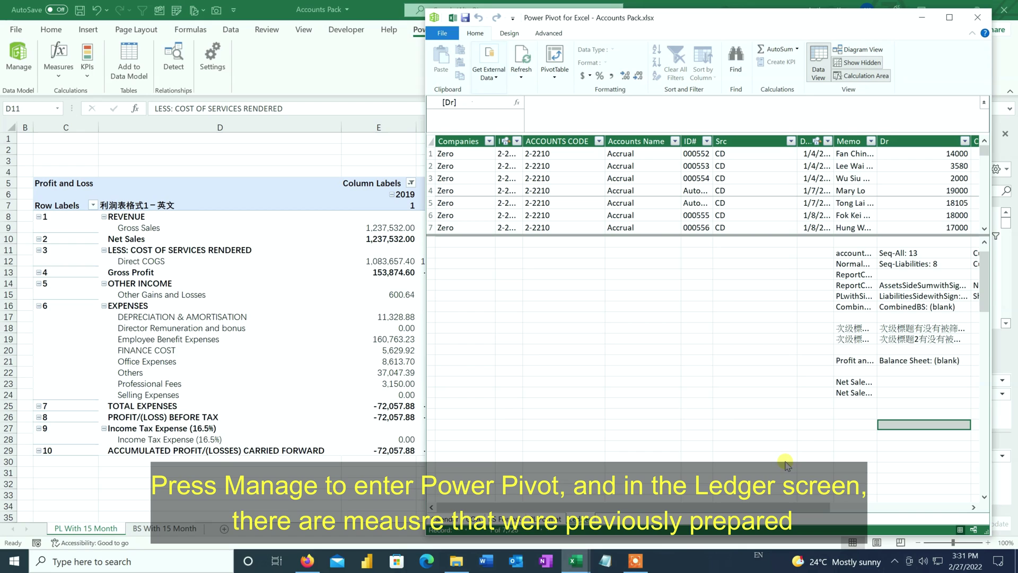
left_click_drag(816, 509, 920, 509)
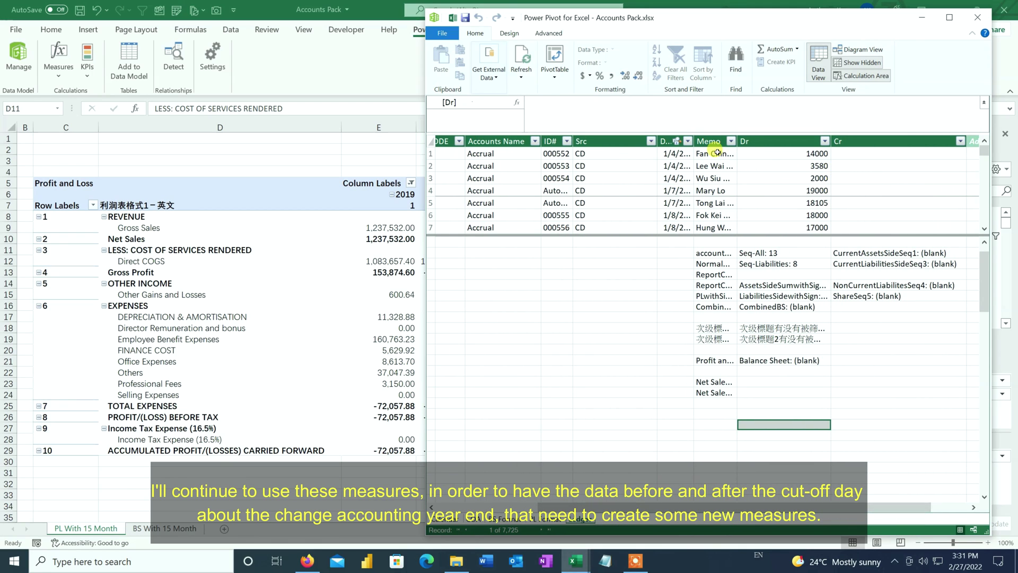
left_click_drag(732, 141, 812, 141)
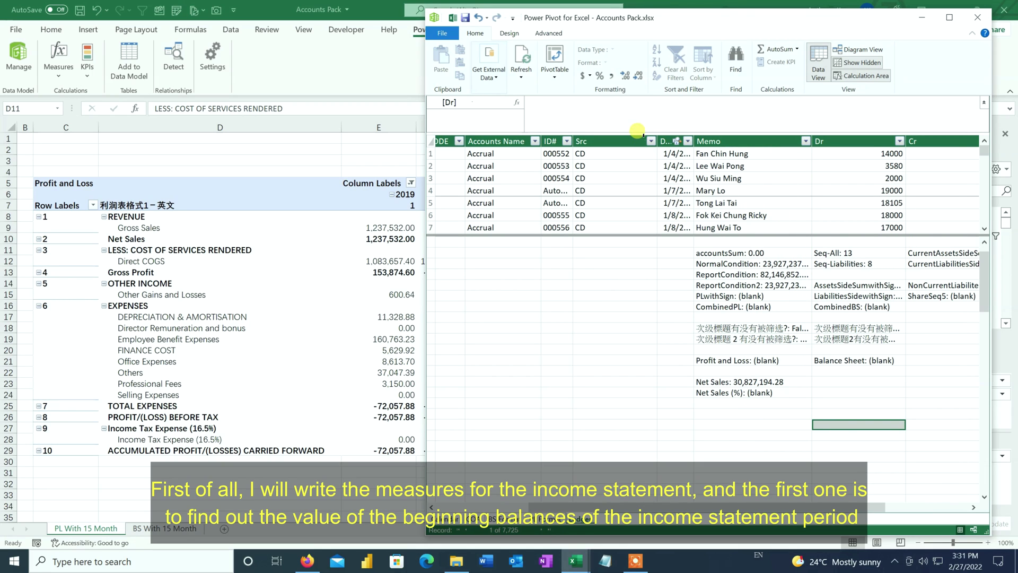
- Create a measure under the Src column: PL Open Balance:=CALCULATE([Profit and Loss],Ledger[ID#]="Beginning Balance:")
left_click(586, 339)
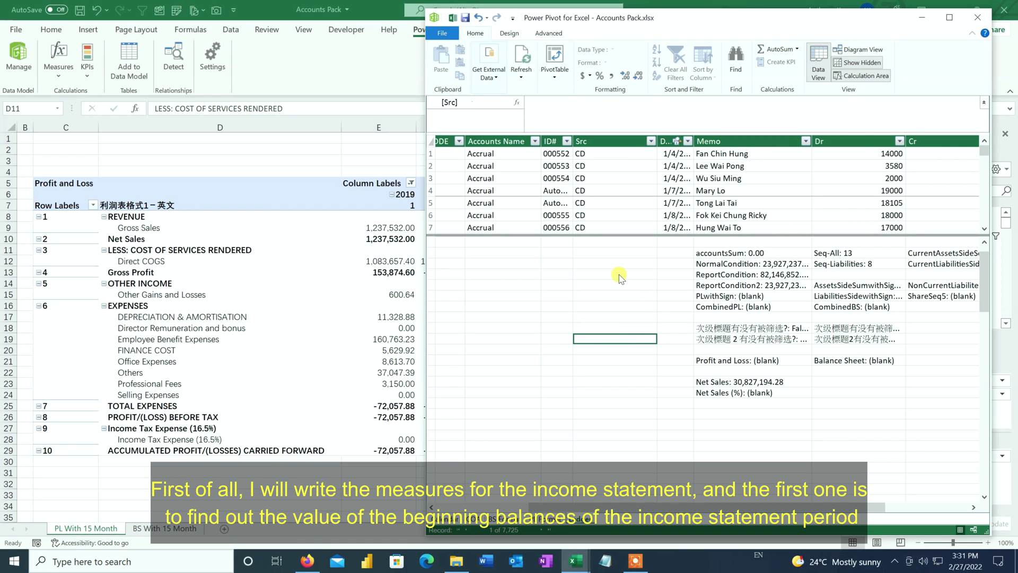
left_click(613, 254)
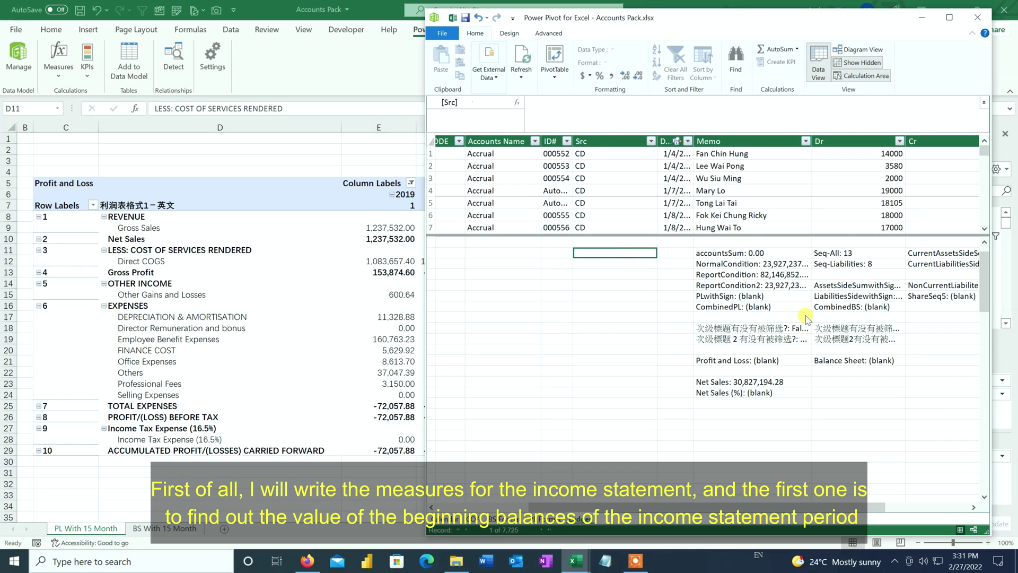
left_click(535, 103)
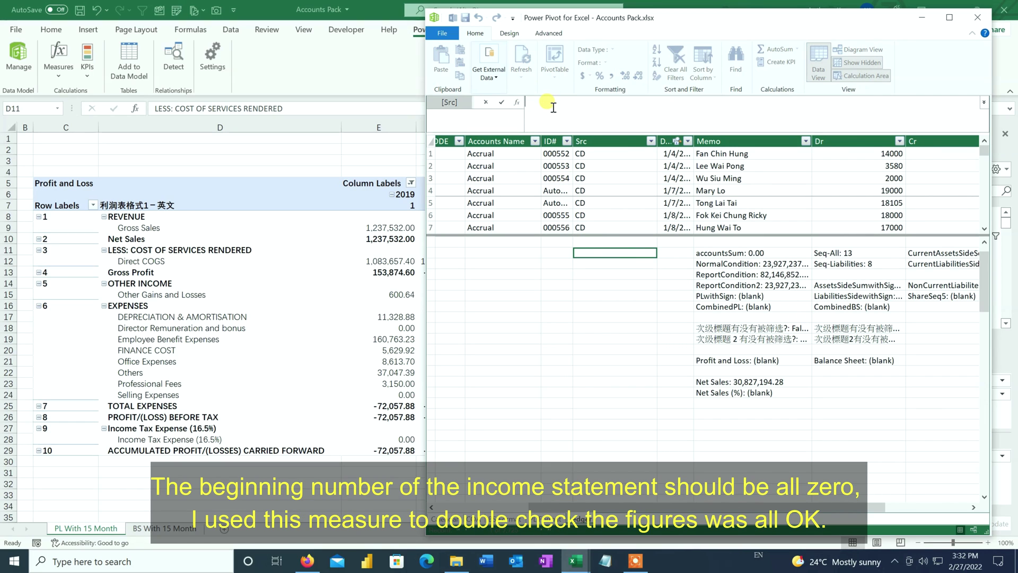
type("PL Open Balance:=CALCULATE([Profit and Loss],Ledger[ID#]=\"Beginning Balance:\")")
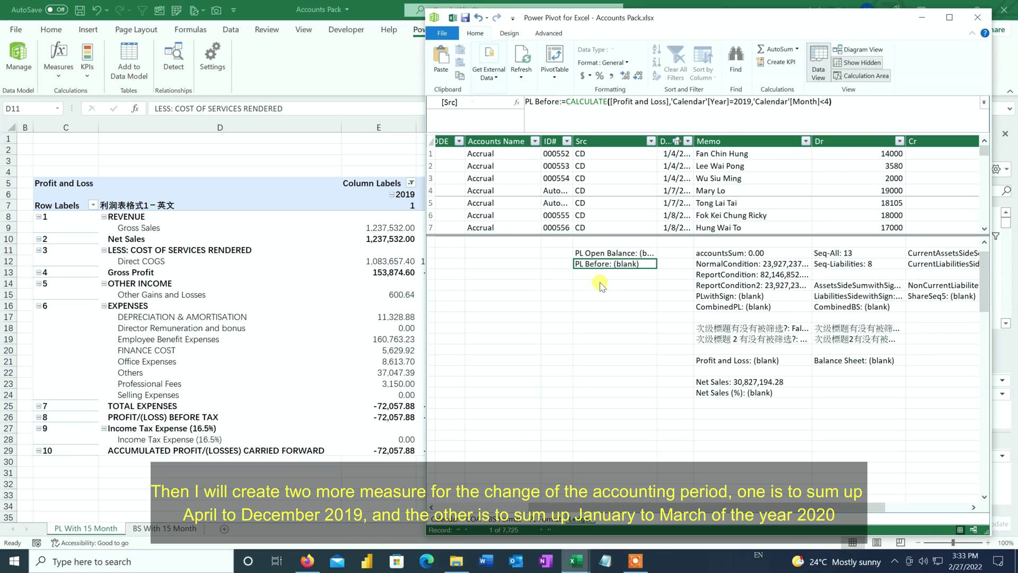
- Below PL Before, create the measure PL Balance After Change 2019:=CALCULATE([Profit and Loss],'Calendar'[Year]=2019,'Calendar'[Month]>3)
left_click(598, 276)
left_click(599, 116)
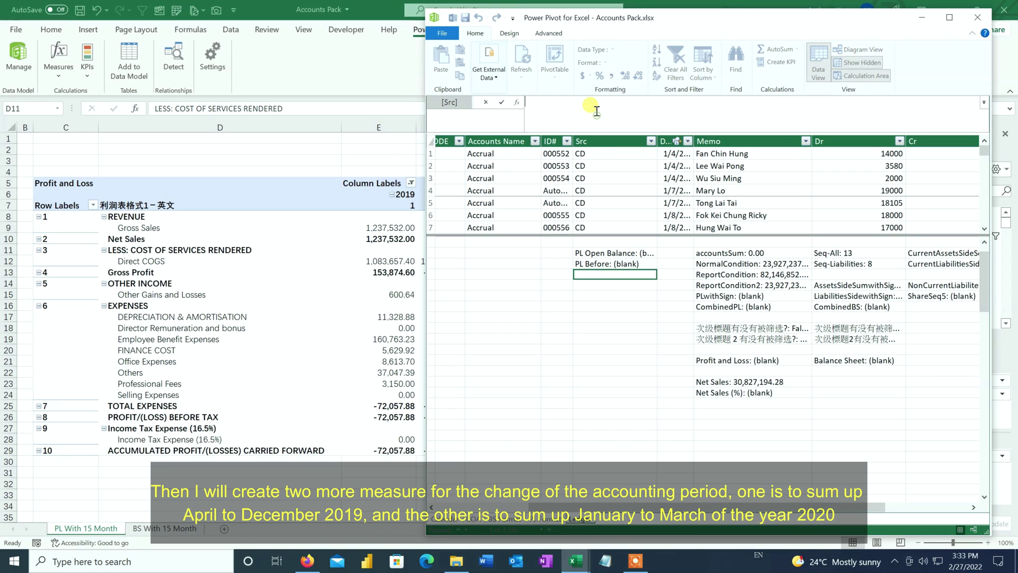
type("PL Balance After Change 2019:=CALCULATE([Profit and Loss],'Calendar'[Year]=2019,'Calendar'[Month]>3)")
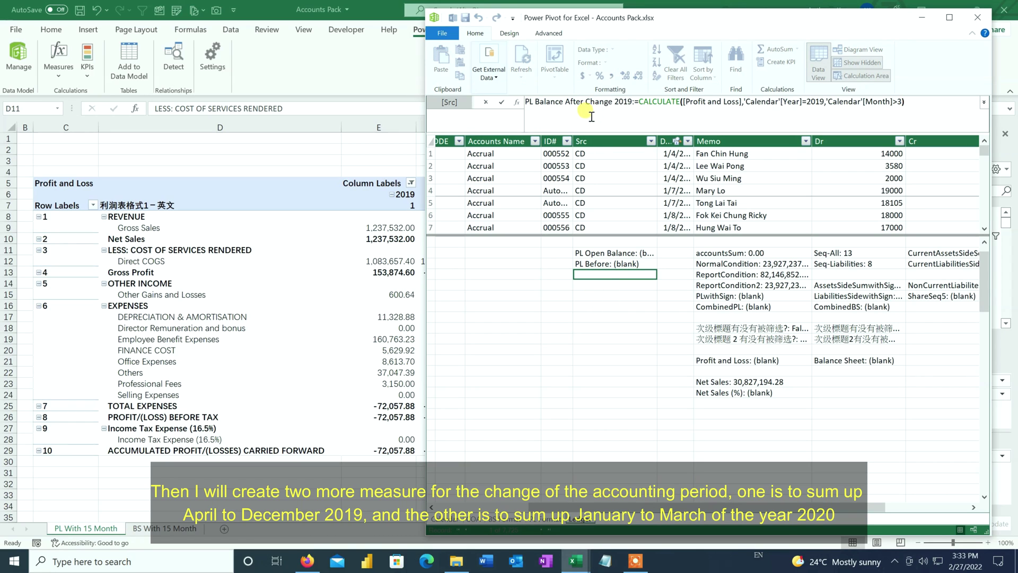
key("Return")
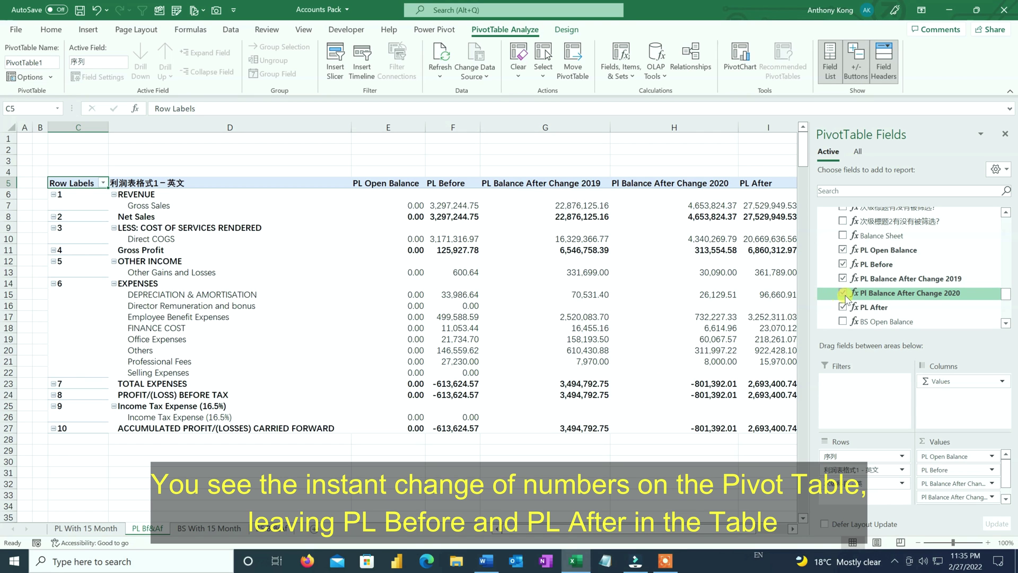
- Remove Pl Balance After Change 2020, PL Balance After Change 2019 and PL Open Balance from the profit and loss pivot table
left_click(844, 295)
left_click(844, 278)
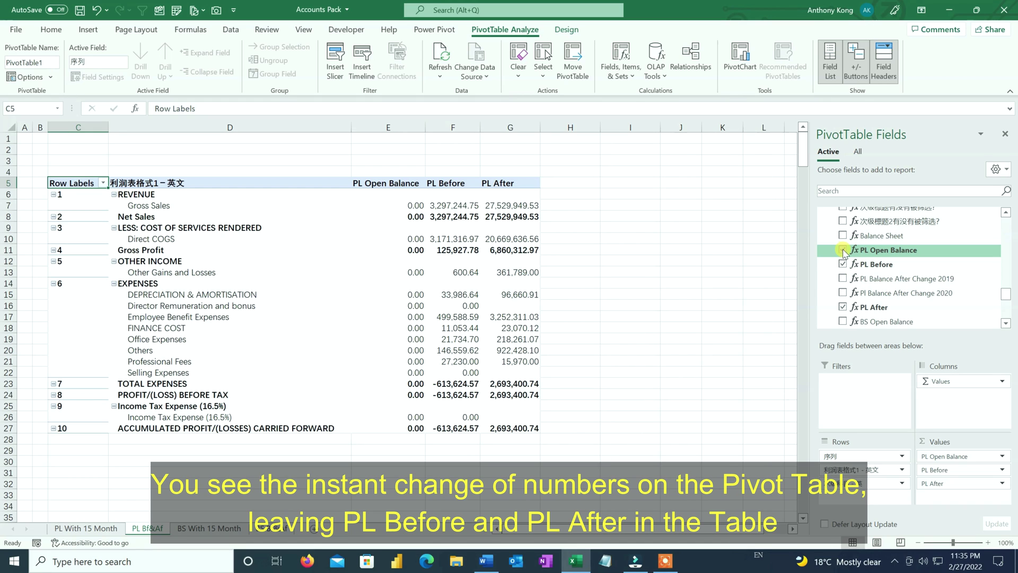
left_click(844, 250)
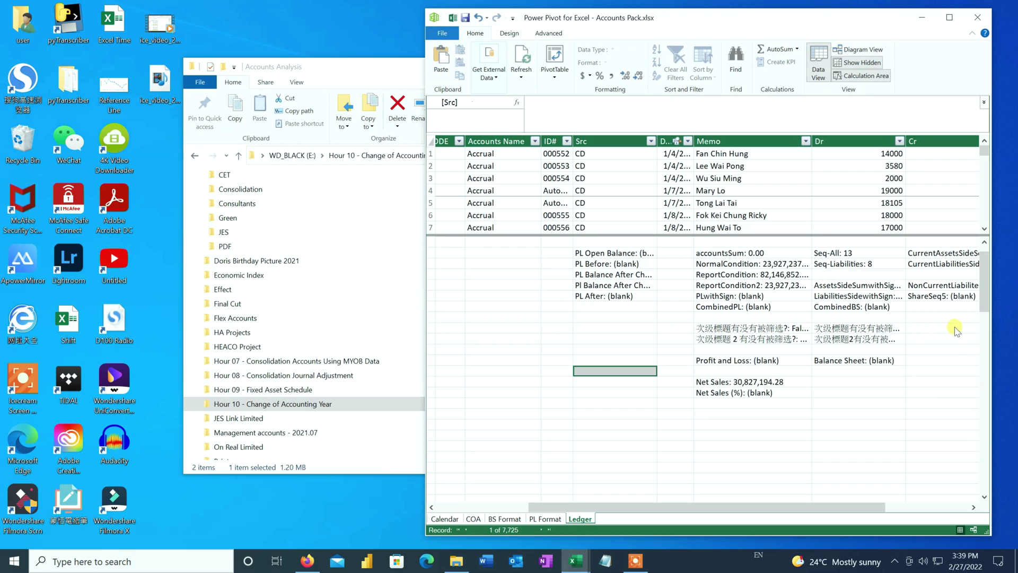
- Create the beginning-balance measure BS Open Balance and, below it, BS Bf 1-3 2019:=CALCULATE([Balance Sheet],'Calendar'[Year]=2019,'Calendar'[Month]<4)
left_click(609, 351)
left_click(577, 105)
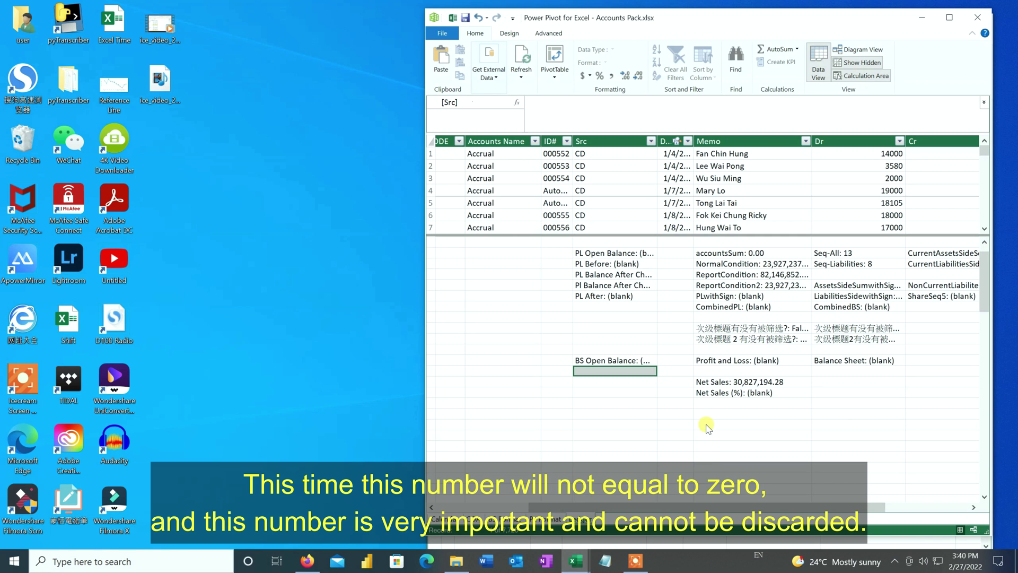
left_click(663, 108)
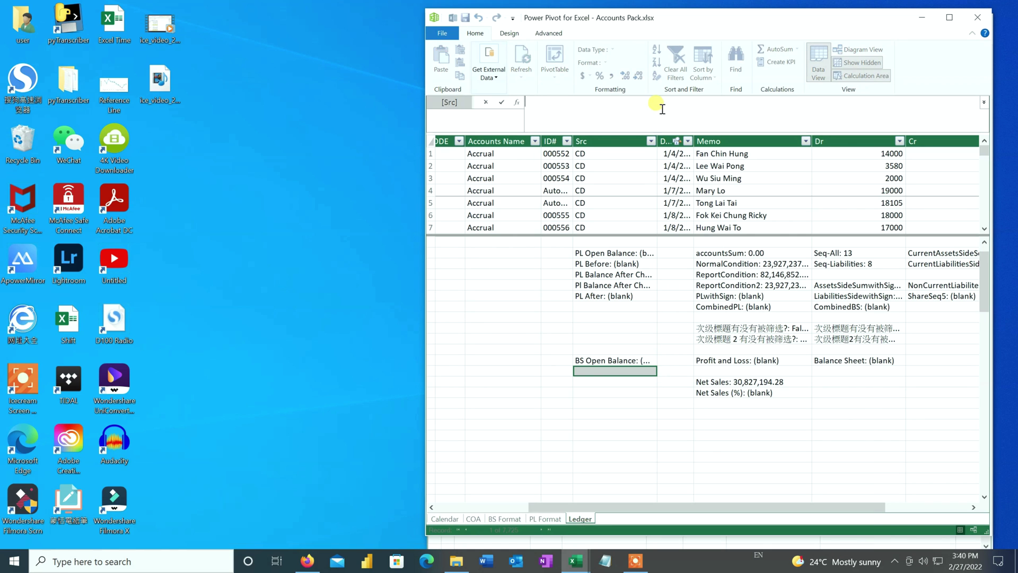
type("BS Bf 1-3 2019:=CALCULATE([Balance Sheet],'Calendar'[Year]=2019,'Calendar'[Month]<4)")
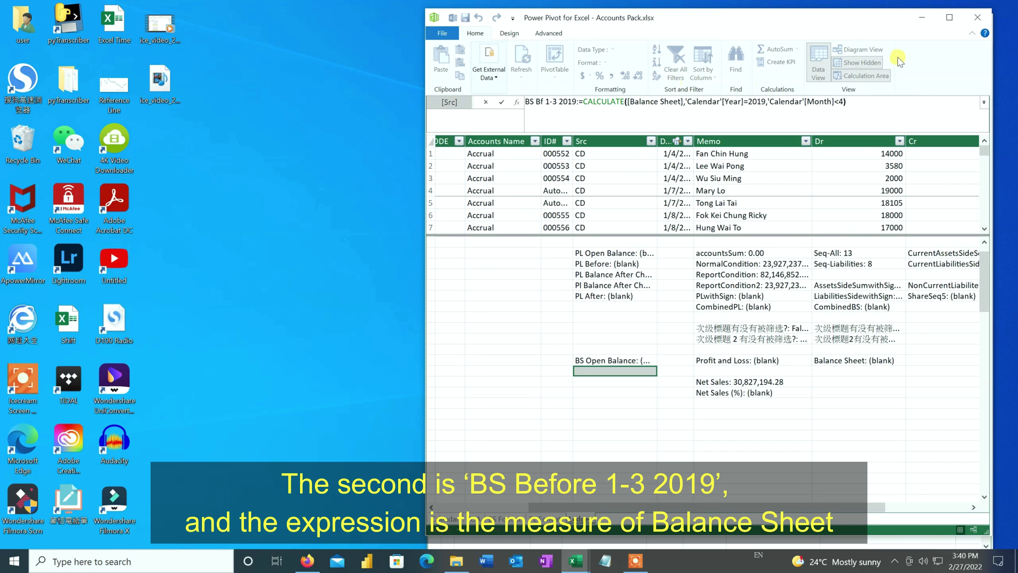
- Maximize the Power Pivot window and create the measure BS Balance Af 1-3 Change 2020:=CALCULATE([Balance Sheet],'Calendar'[Year]=2020,'Calendar'[Month]<4)
left_click(950, 17)
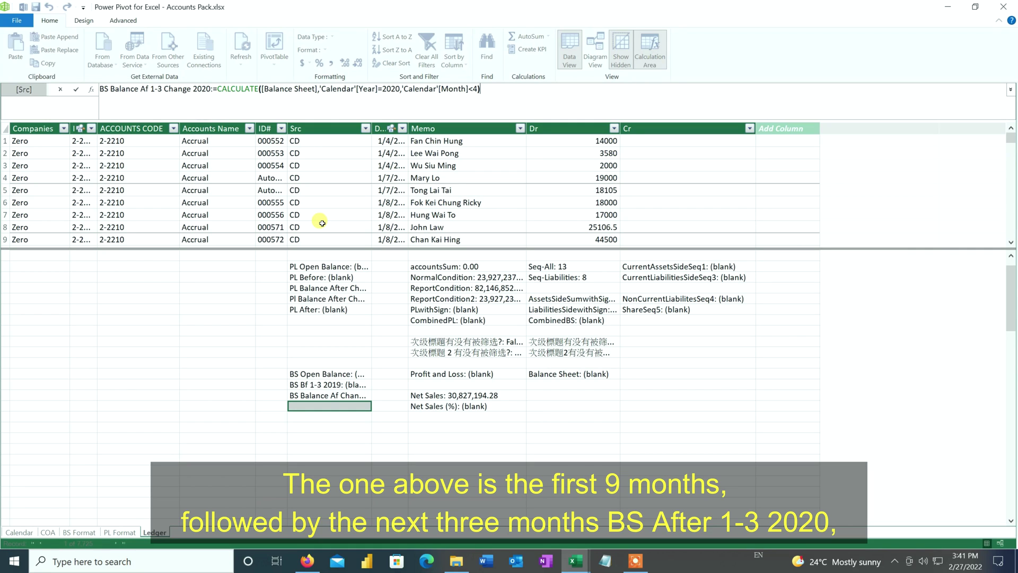
key("Escape")
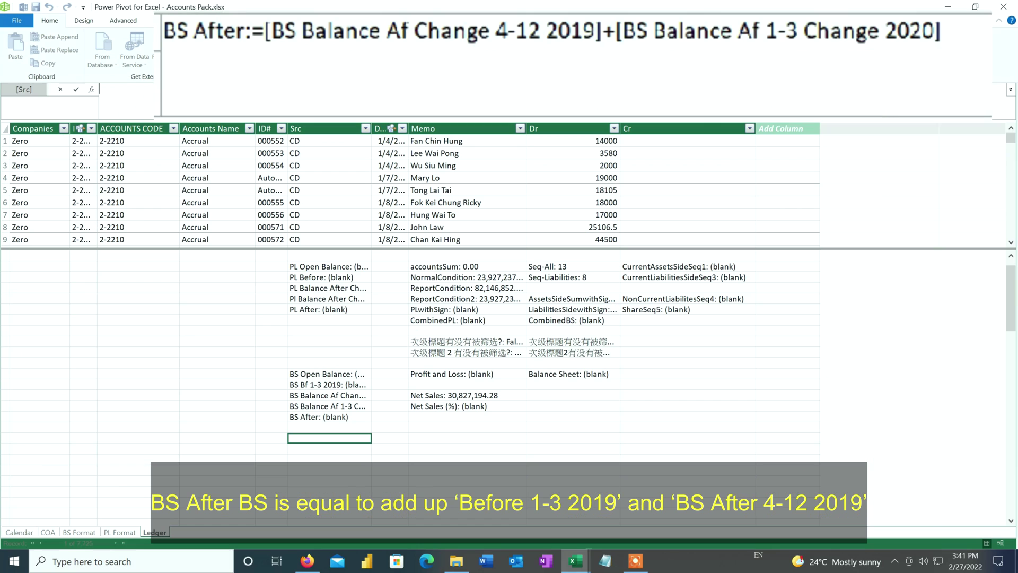
- Below BS After, create the measures BS Mar 2019:=[BS Bf 1-3 2019] and BS Mar 2020:=[BS Mar 2019]+[BS After]
type("BS Mar 2019:=[BS Bf 1-3 2019]")
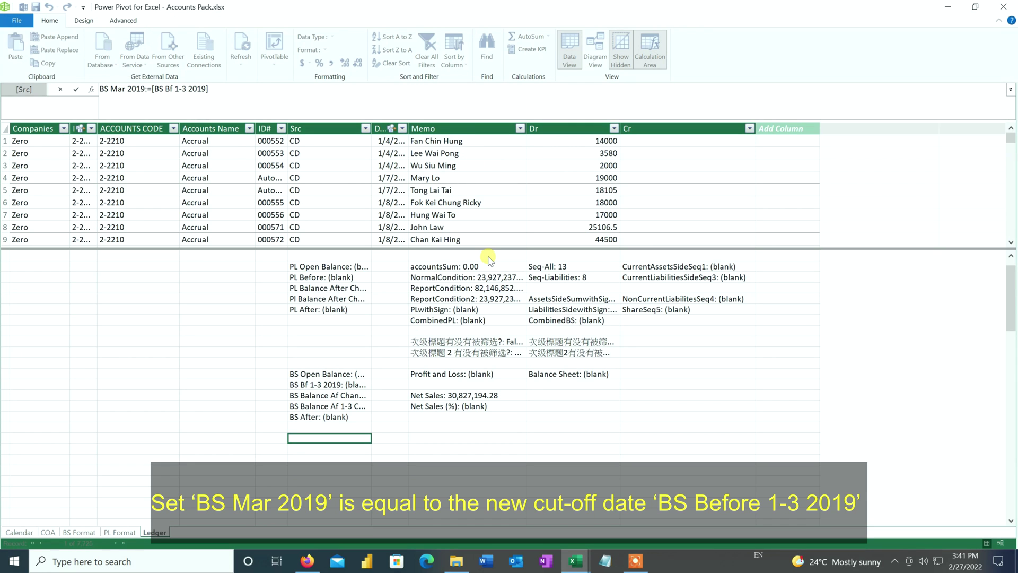
key("Return")
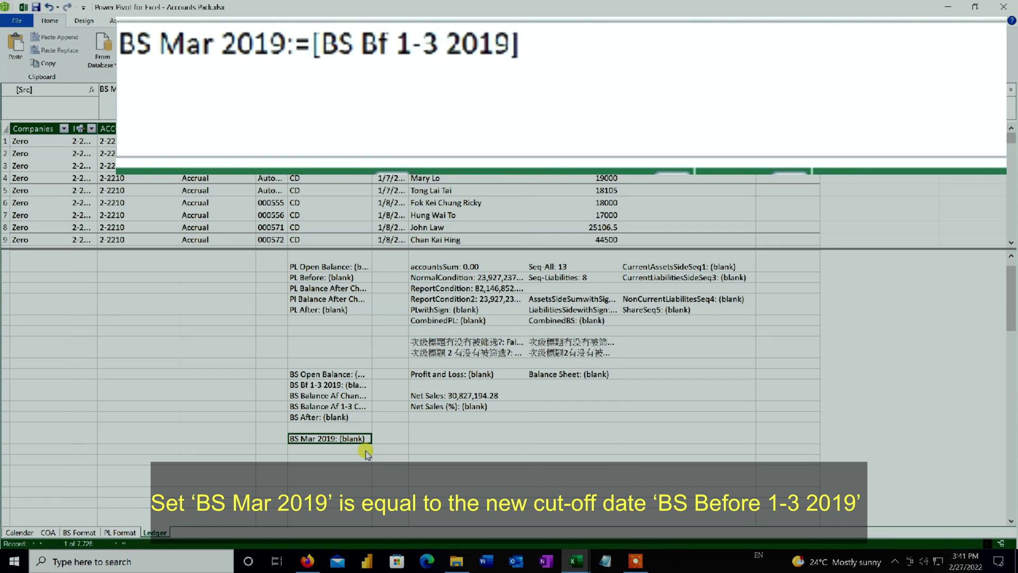
left_click(365, 450)
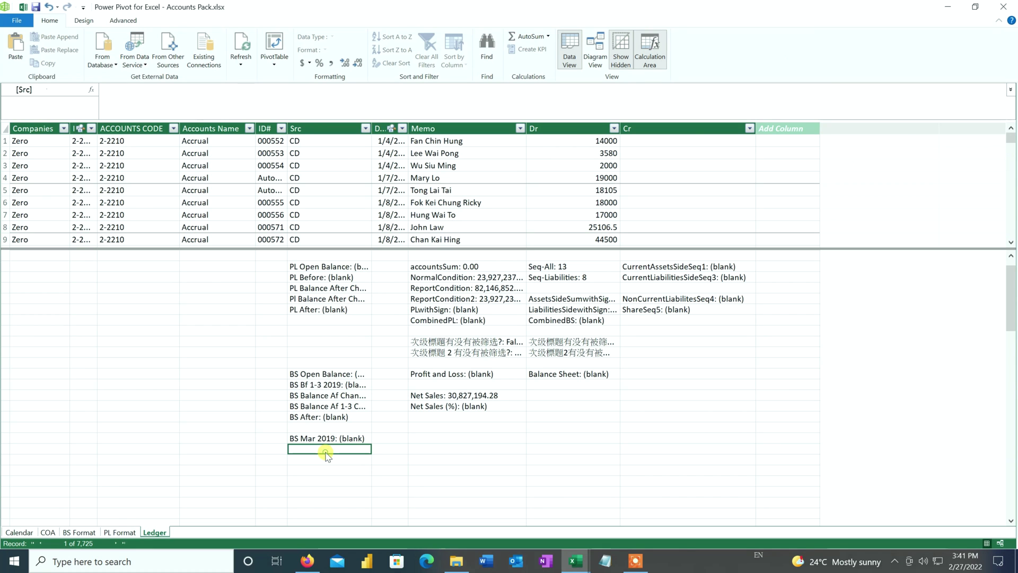
left_click(309, 88)
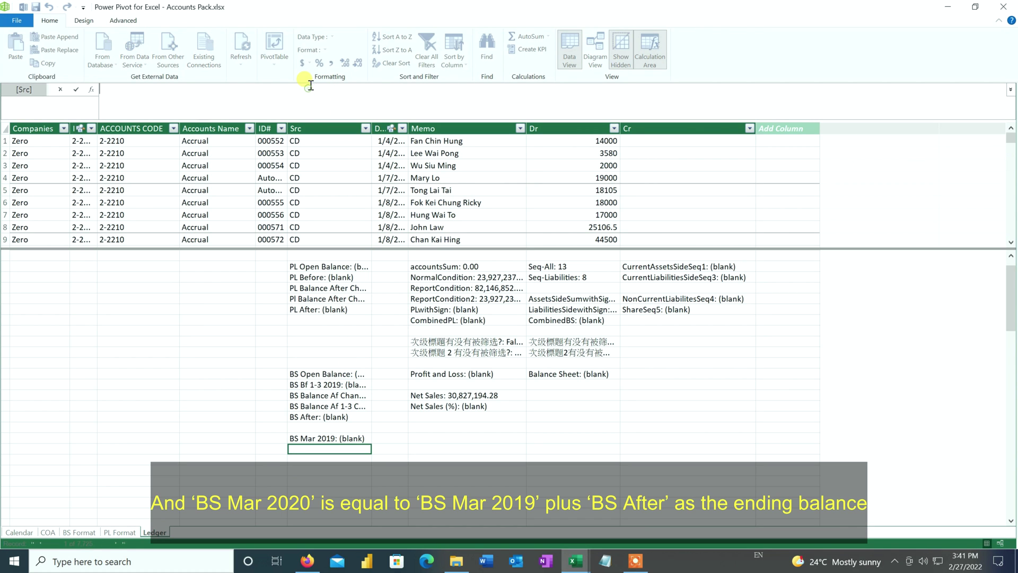
type("BS Mar 2020:=[BS Mar 2019]+[BS After]")
key("Return")
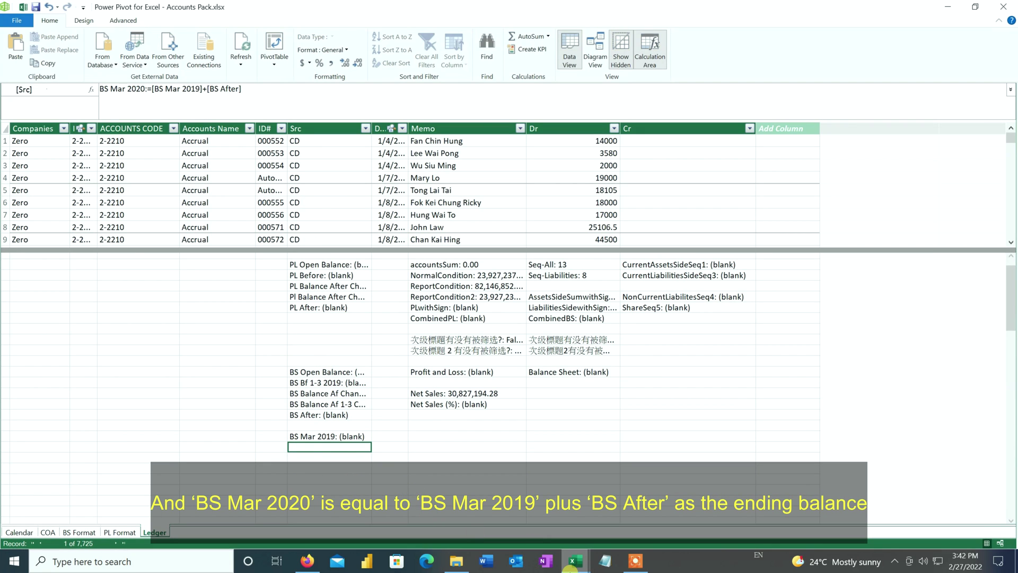
- Apply the thousands separator format to the measures from BS Open Balance to BS Mar 2020 and widen the Src column
left_click(354, 375)
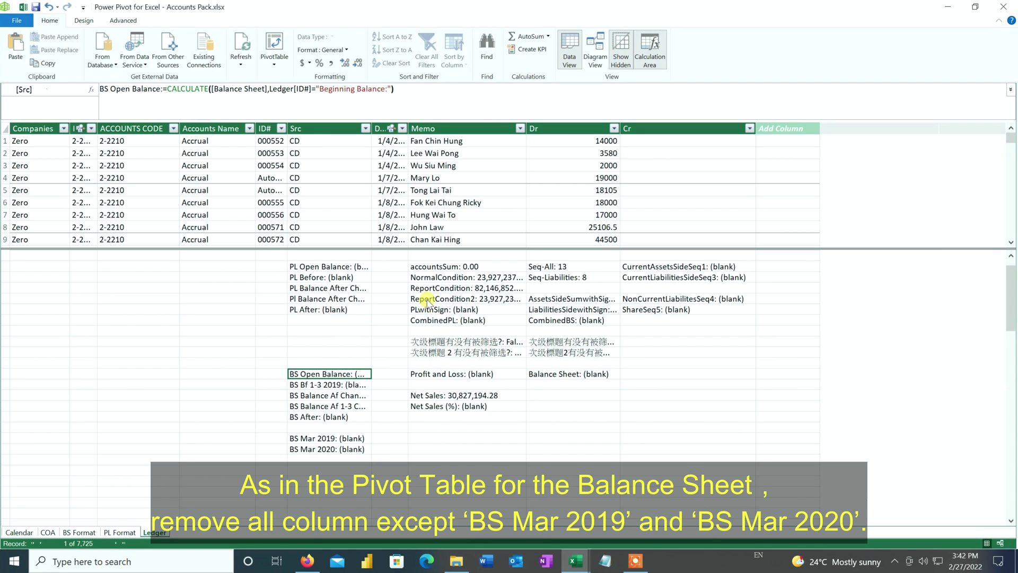
left_click_drag(343, 374, 344, 450)
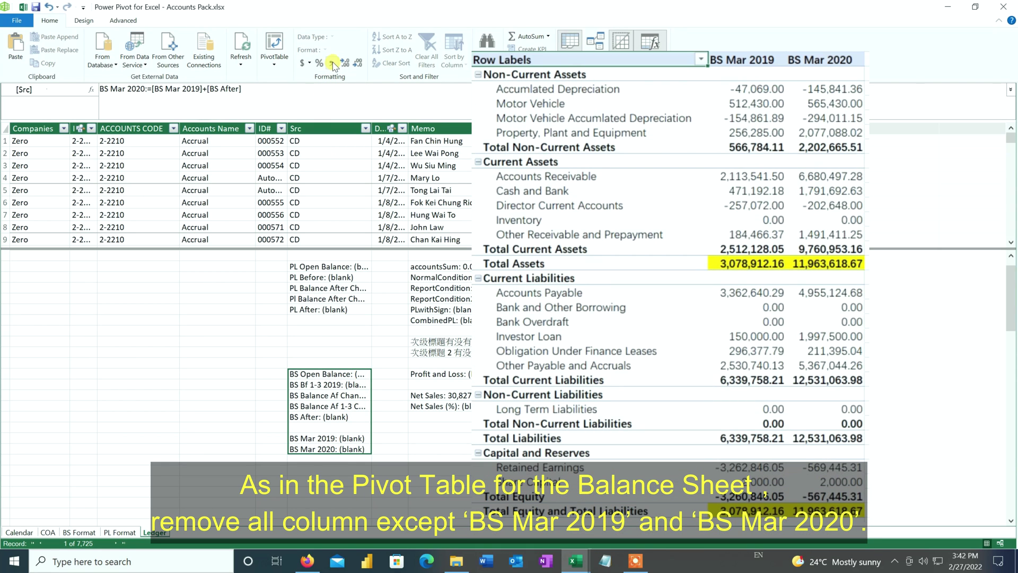
left_click(330, 63)
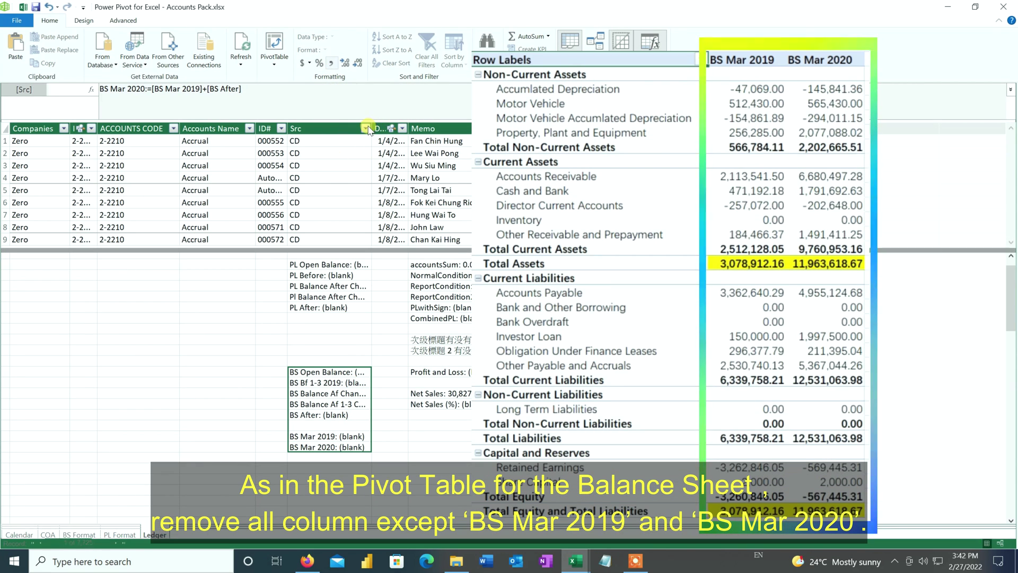
left_click_drag(382, 128, 382, 129)
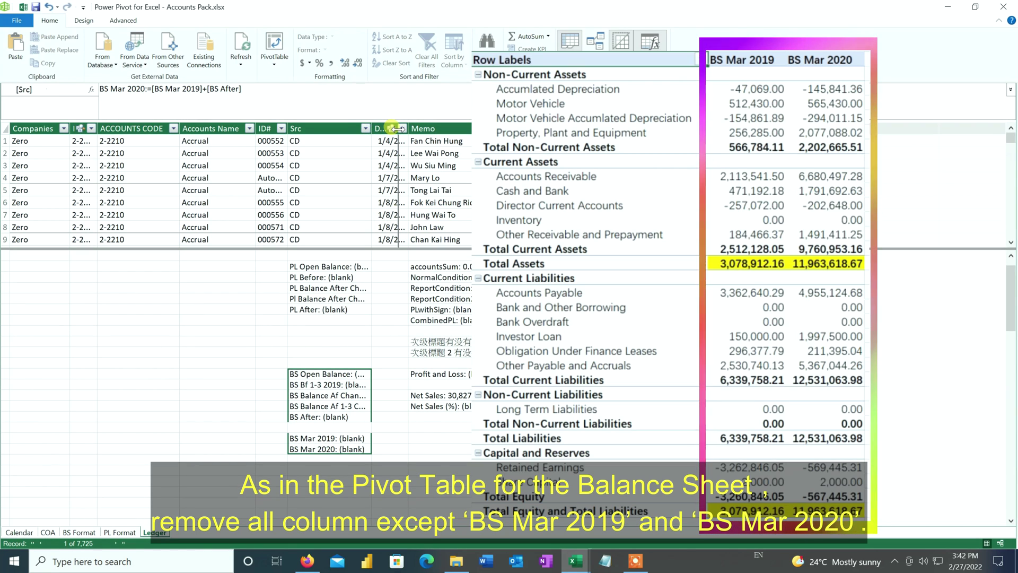